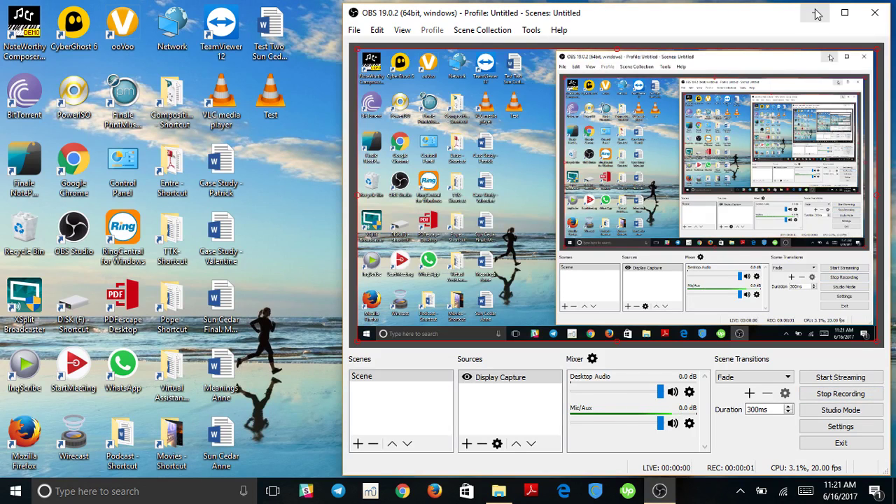
Step: Minimize the recorder and launch InqScribe from its desktop shortcut
click(814, 14)
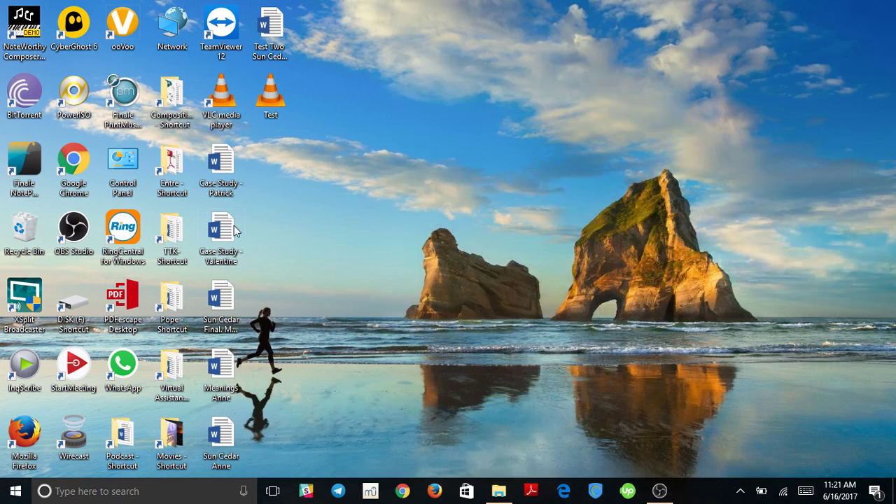
click(40, 380)
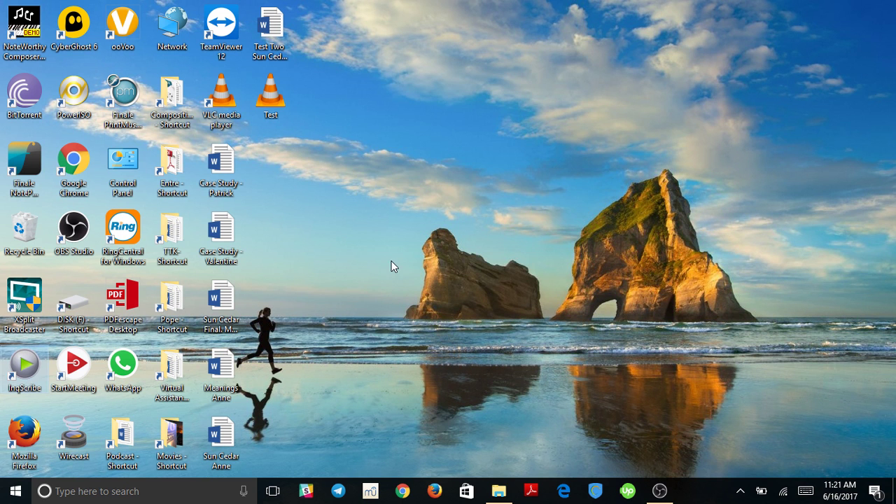
key(Return)
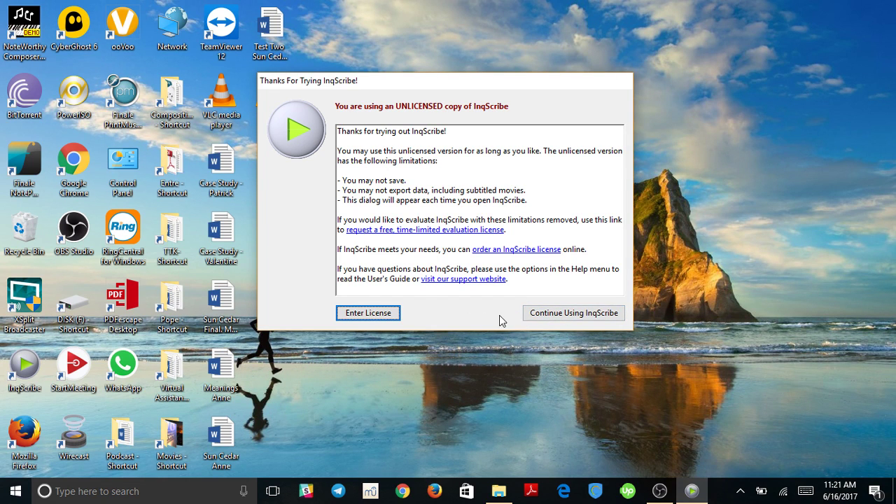
Step: Continue past the license notice and load Test.m4a as media, paused at 00:00:04
click(537, 313)
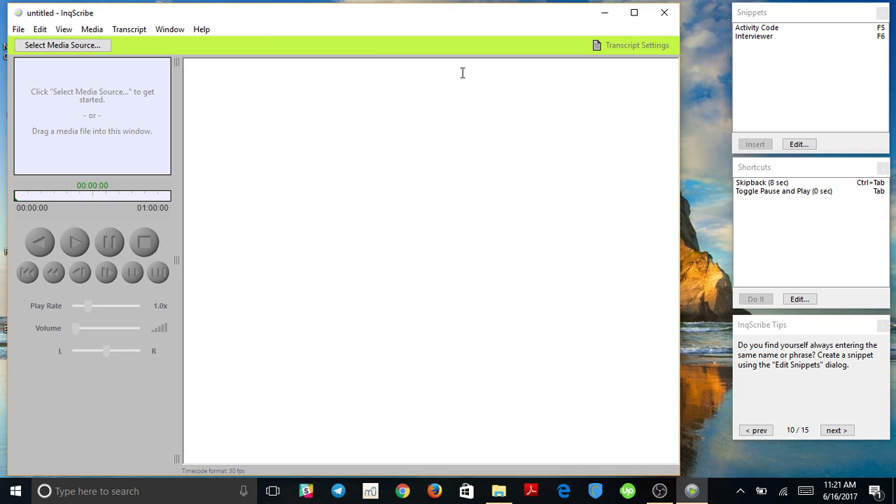
drag(333, 10, 630, 13)
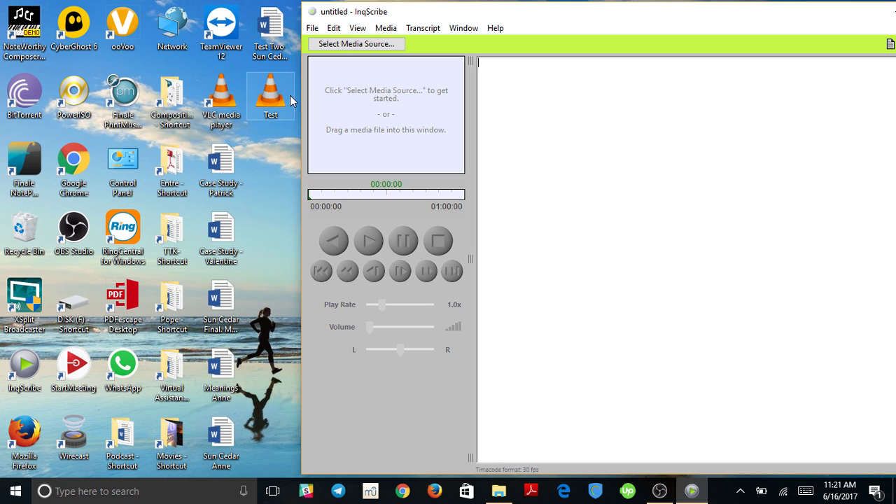
click(609, 148)
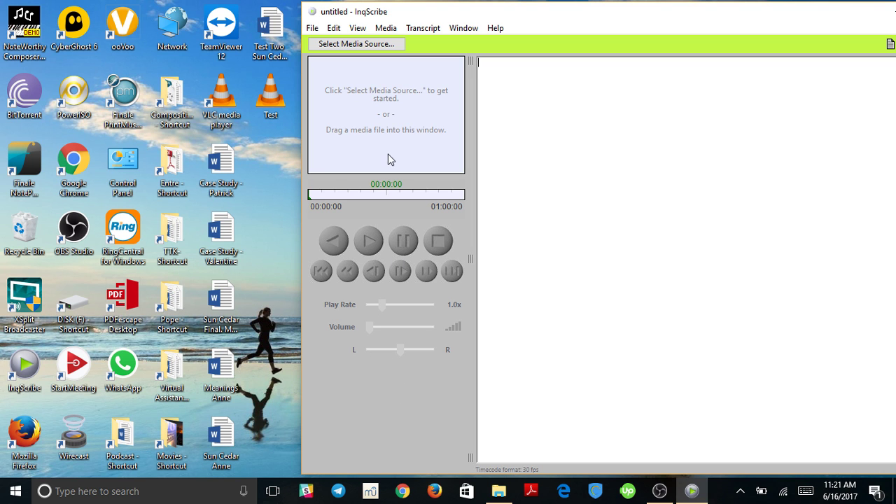
click(322, 107)
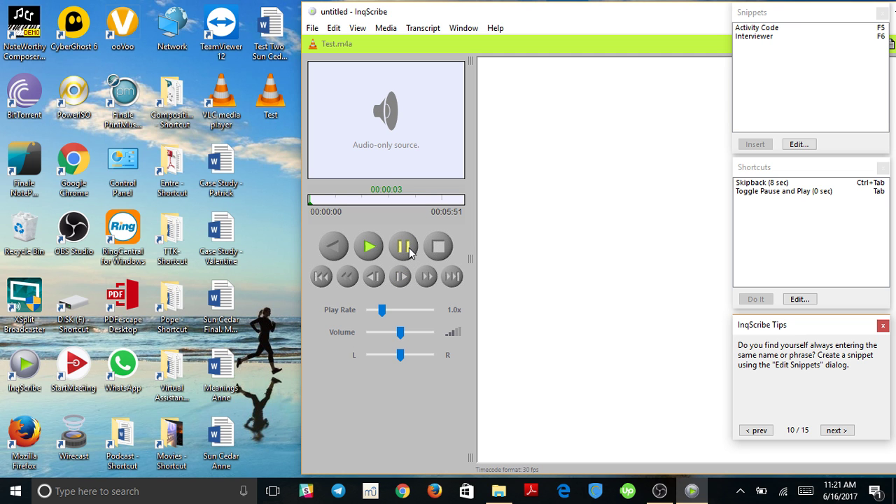
click(410, 252)
drag(581, 20, 312, 19)
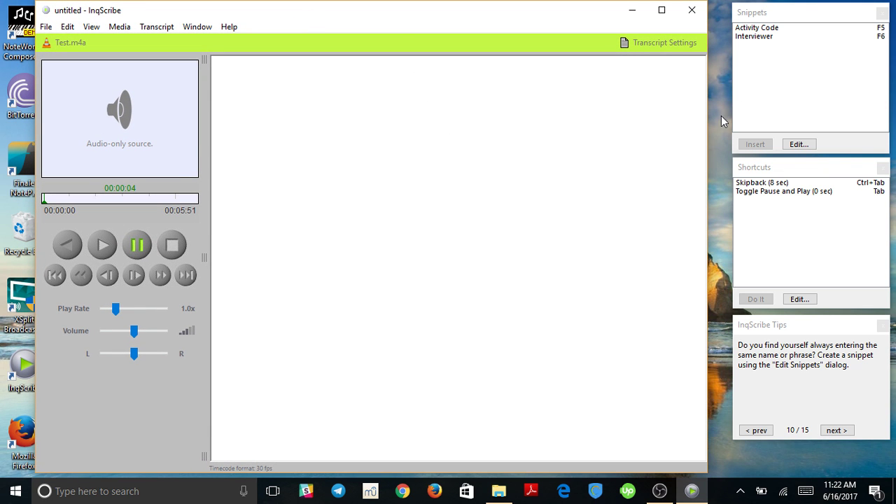
Step: Create a 'Val:' speaker snippet triggered by key 1
click(799, 144)
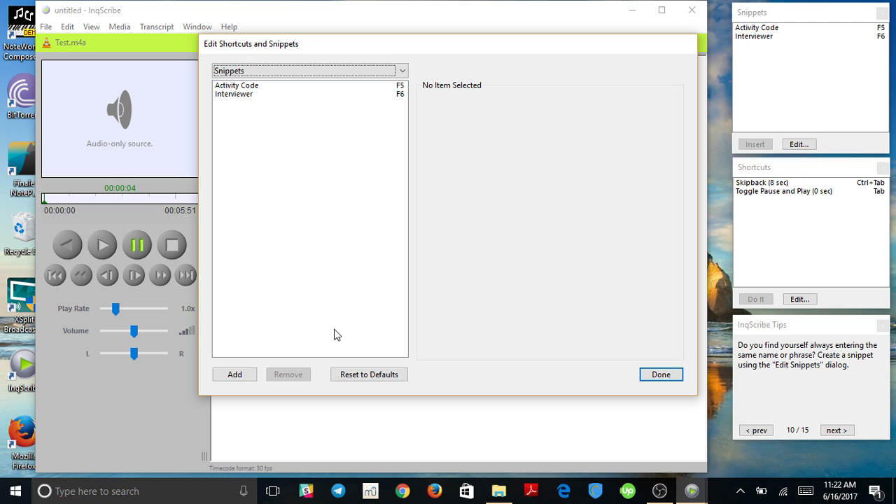
click(235, 375)
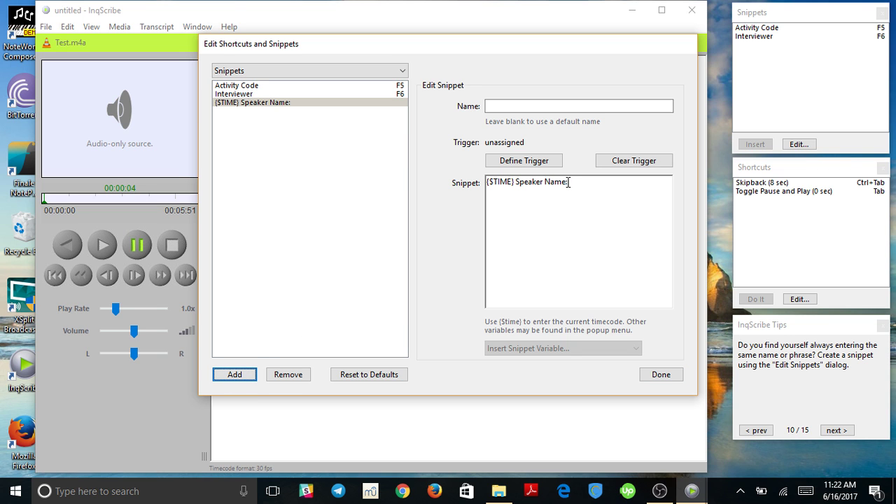
click(529, 201)
text(Va)
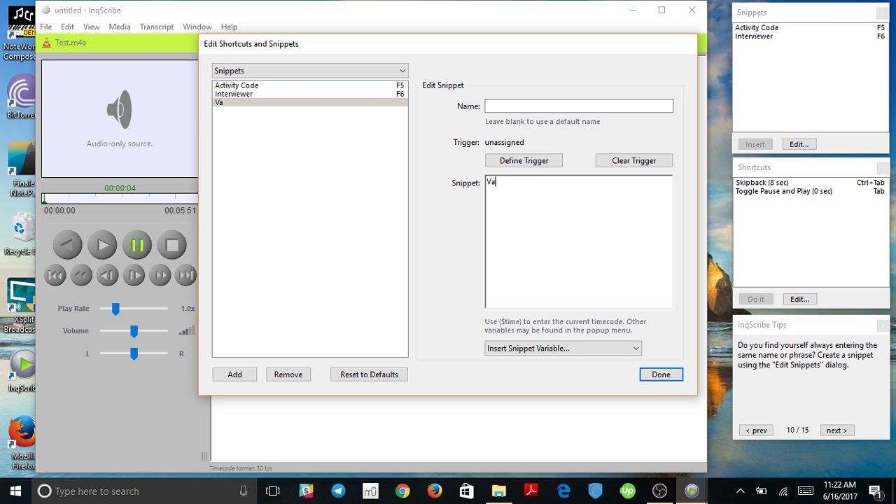
text(l:)
click(526, 161)
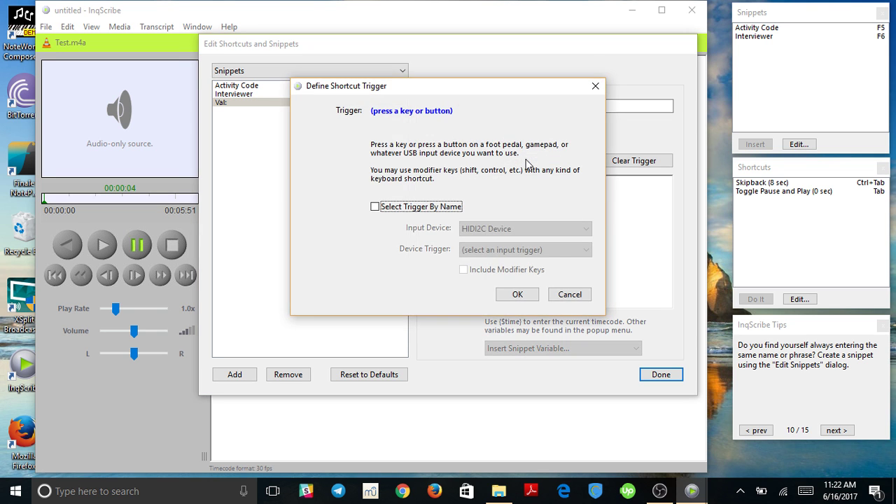
click(595, 86)
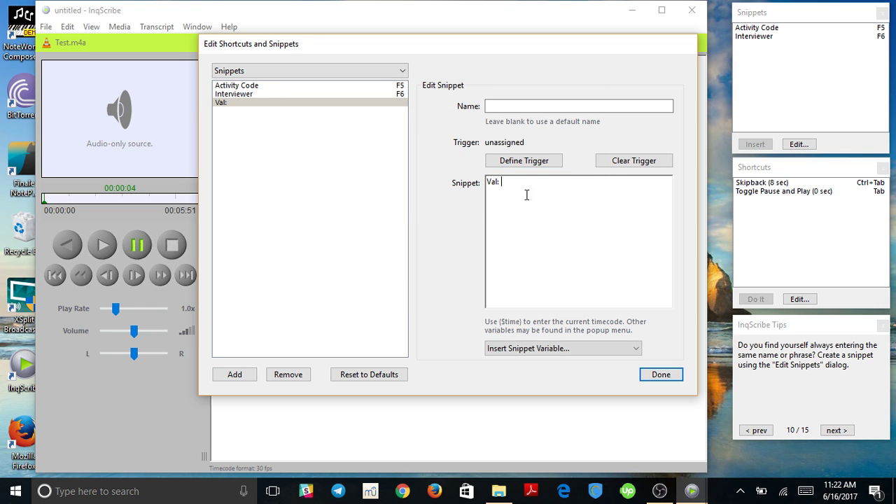
click(536, 163)
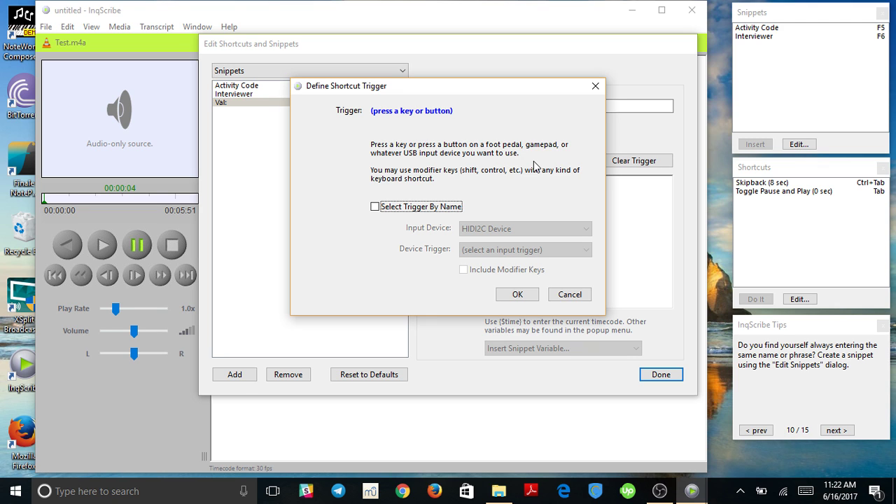
key(XF86MonBrightnessDown)
key(XF86MonBrightnessDown)
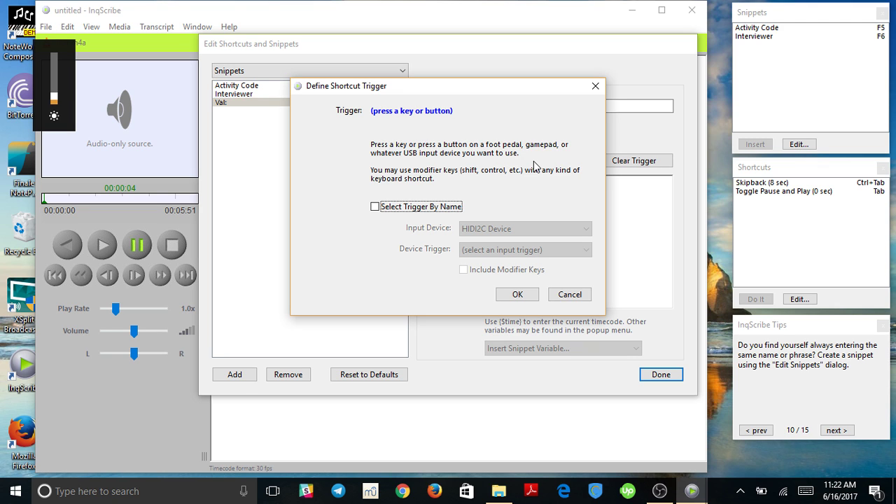
key(XF86MonBrightnessUp)
key(XF86MonBrightnessDown)
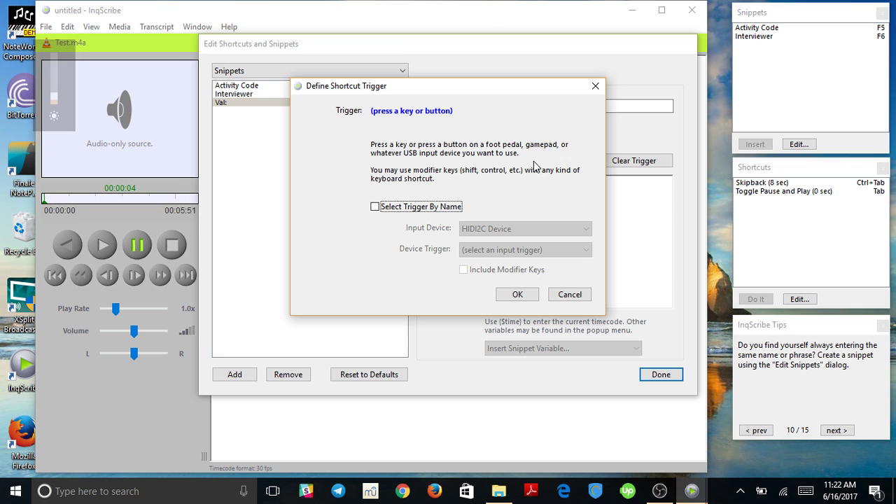
key(1)
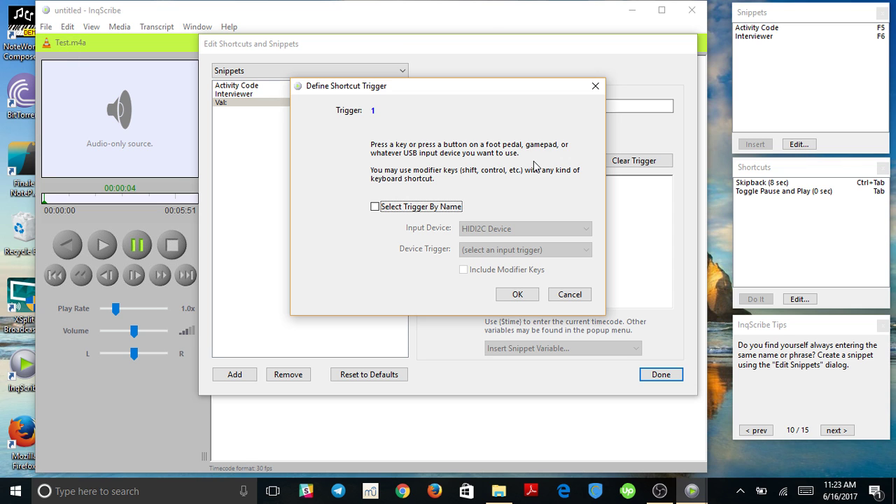
click(517, 294)
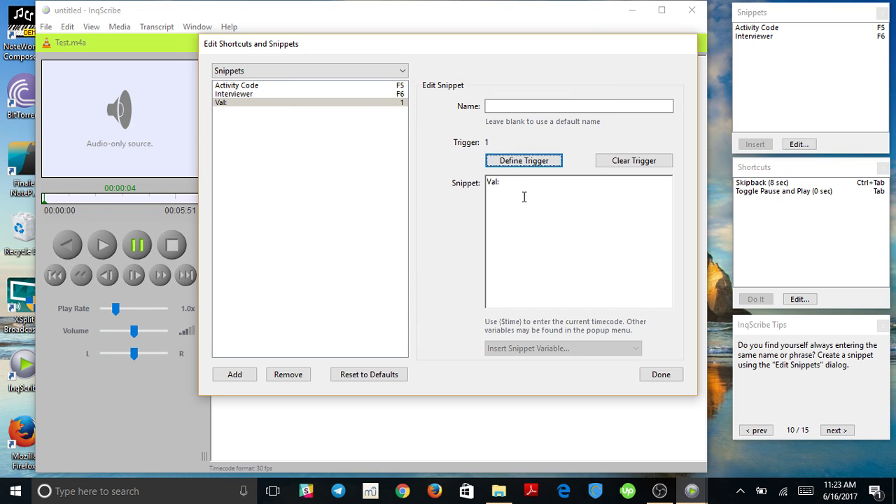
Step: Add a 'Sam:' speaker snippet triggered by key 2 and close the snippet editor
click(238, 375)
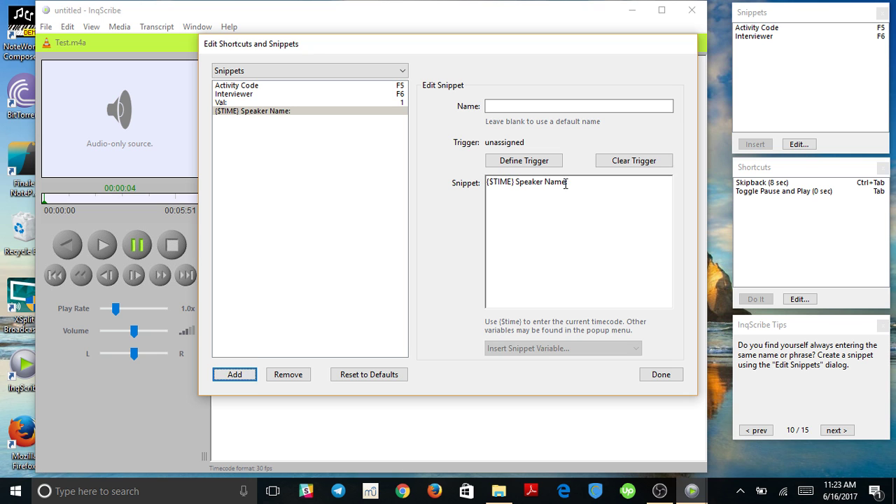
drag(568, 182, 486, 183)
text(Sam:)
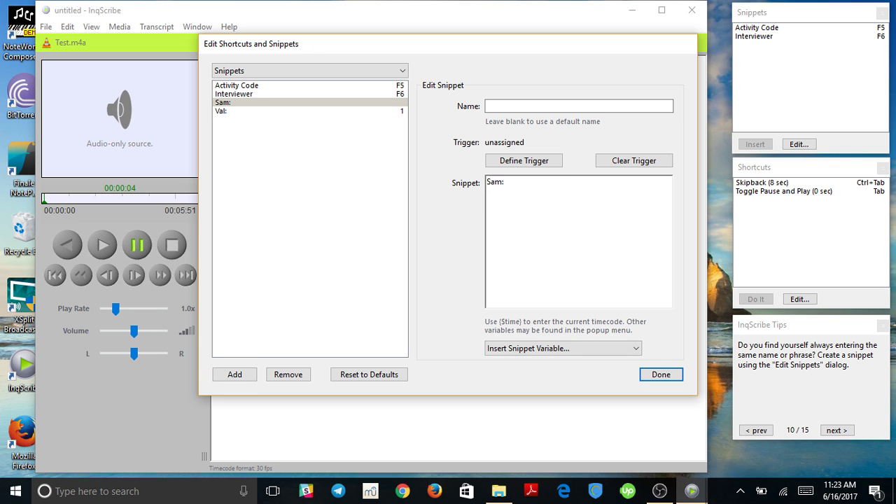
click(509, 161)
key(2)
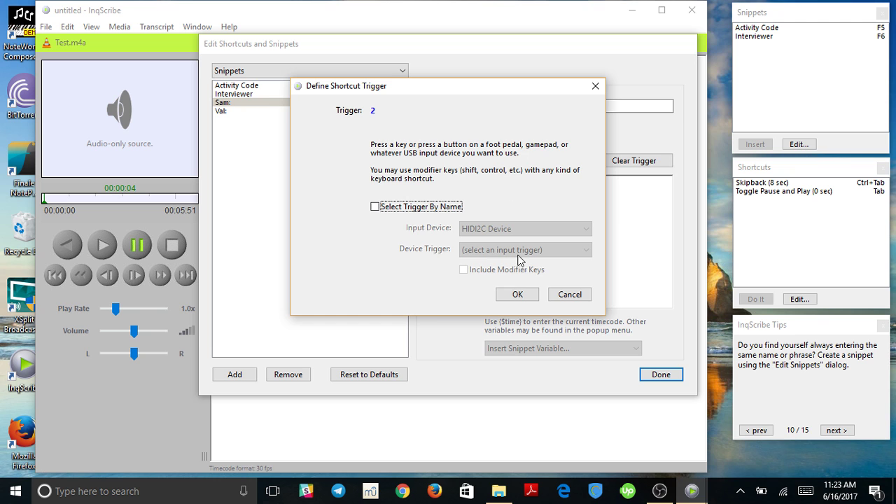
click(517, 295)
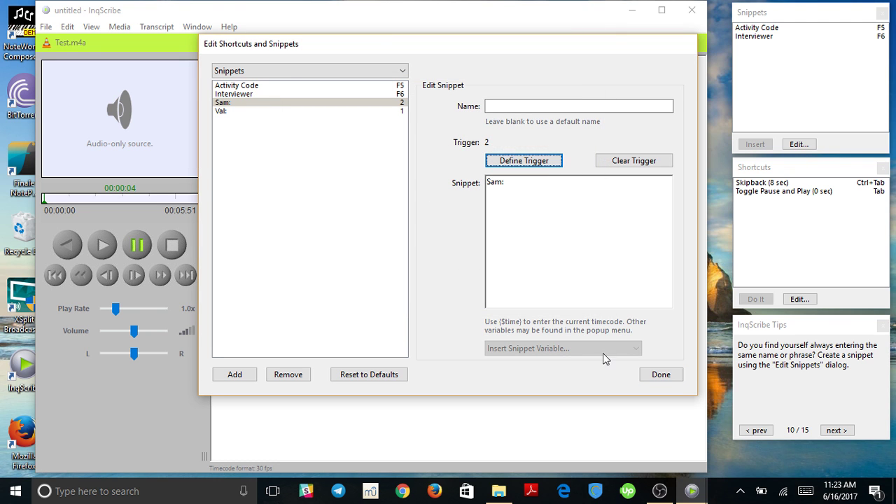
click(654, 377)
Step: Write 'Val: Hey' and 'Sam: Hi', then add empty Val: and Sam: lines using the snippet keys
key(1)
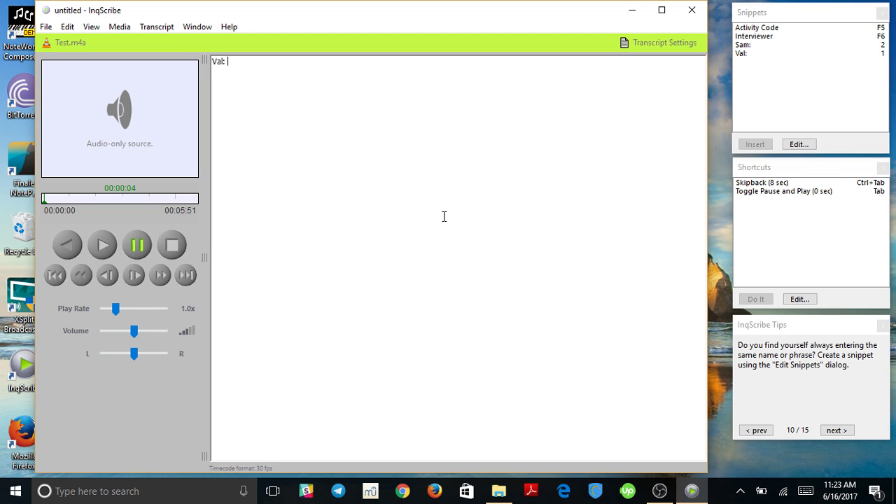
text(Hey)
key(Return)
text(2Hi1)
key(Return)
key(2)
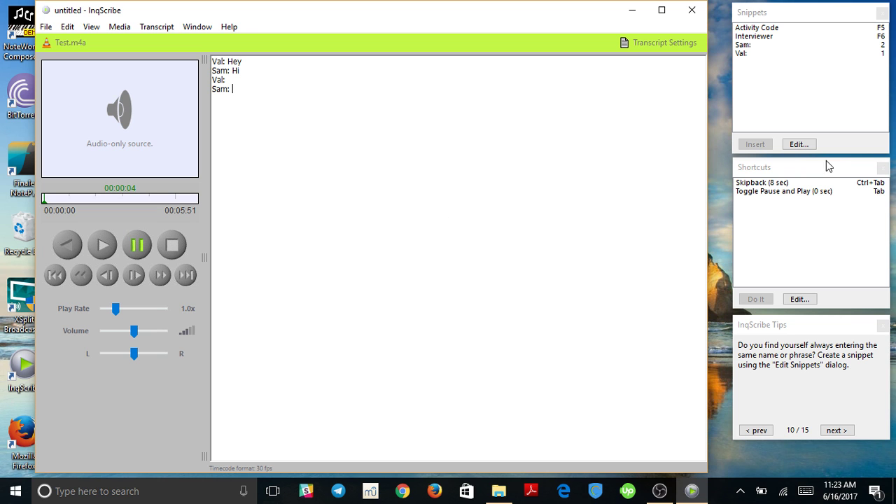
Step: Add a timestamped '{$TIME} Val:' snippet on trigger key 3
click(798, 144)
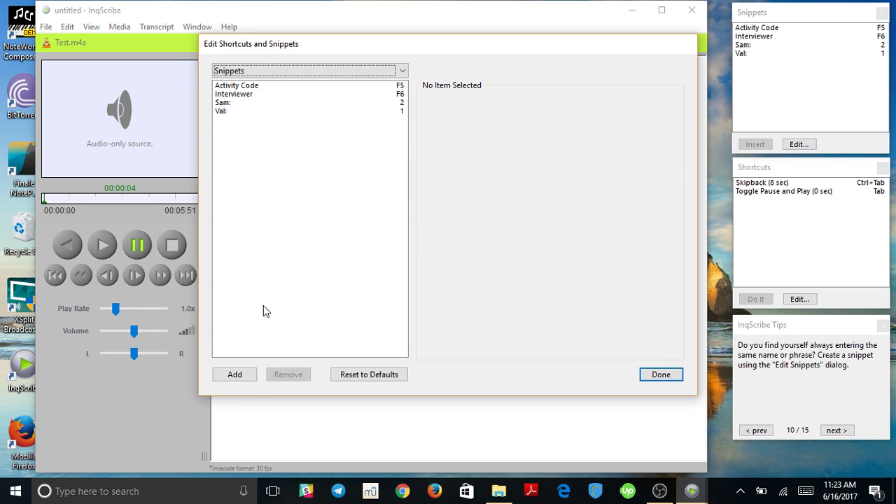
click(234, 376)
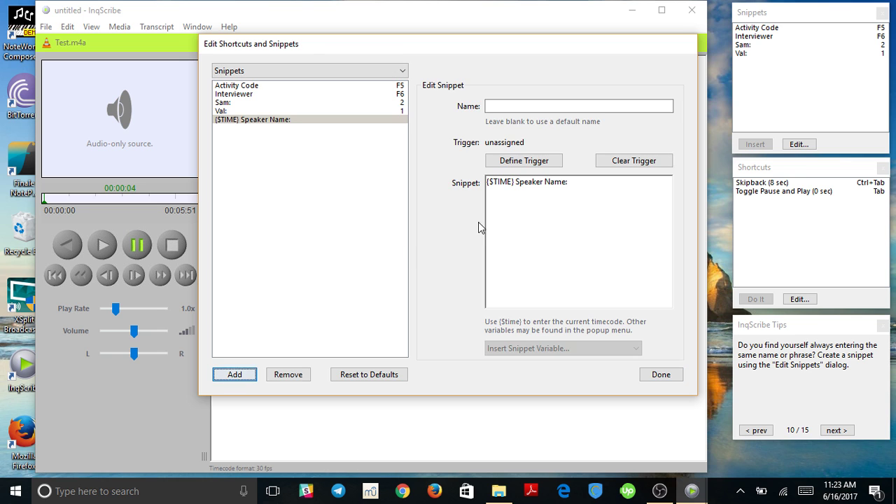
drag(567, 182, 517, 183)
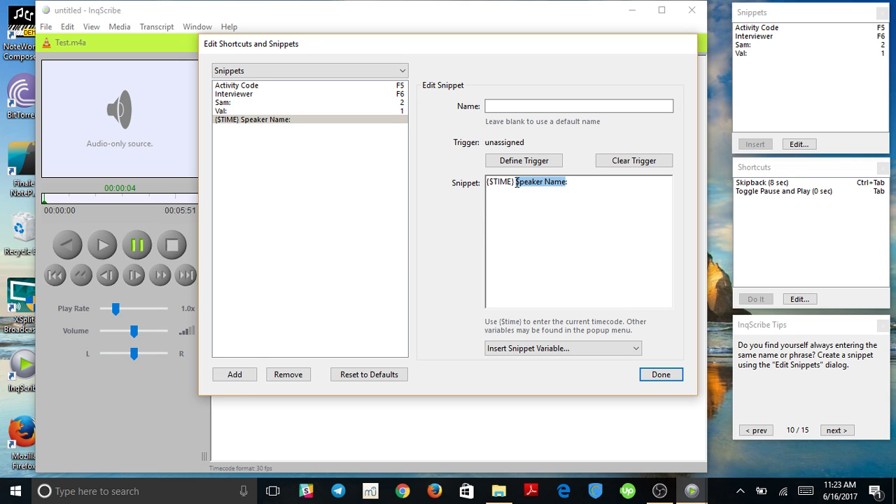
text(Val:)
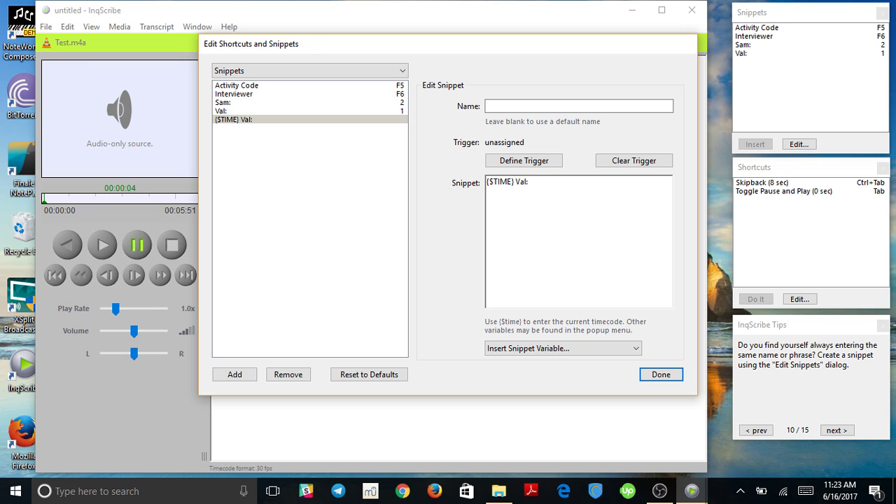
click(520, 164)
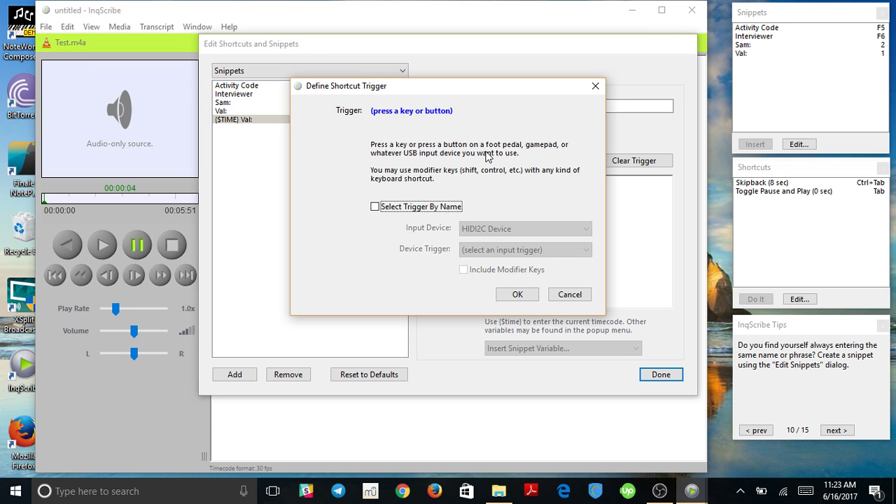
key(3)
click(517, 295)
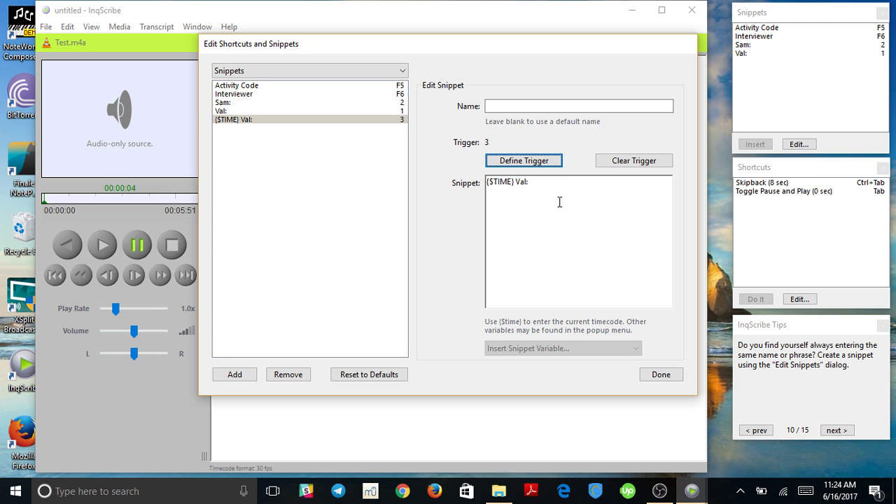
Step: Add a timestamped '{$TIME} Sam:' snippet on trigger key 4 and close the editor
click(231, 379)
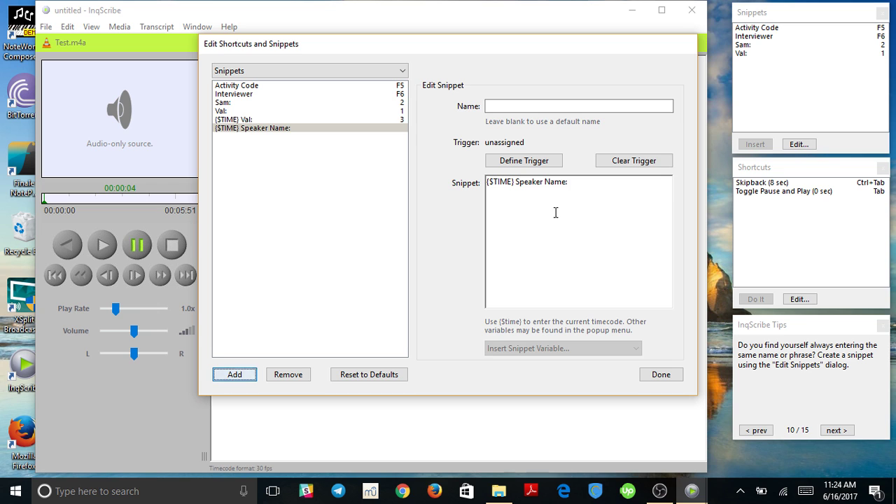
drag(567, 183, 514, 178)
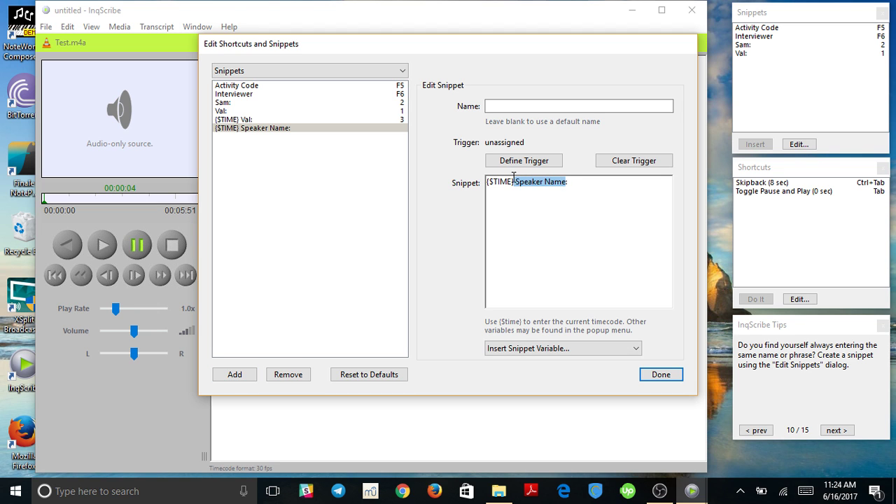
text(SSam)
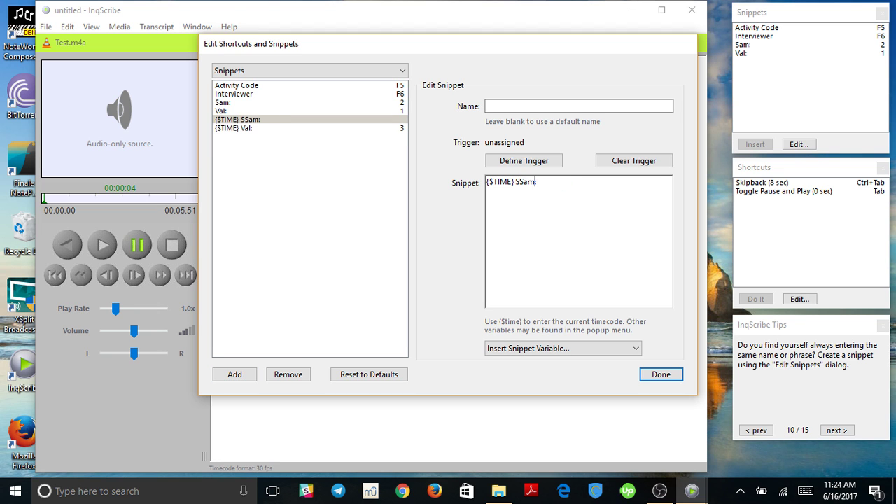
key(Delete)
key(End)
click(518, 160)
key(4)
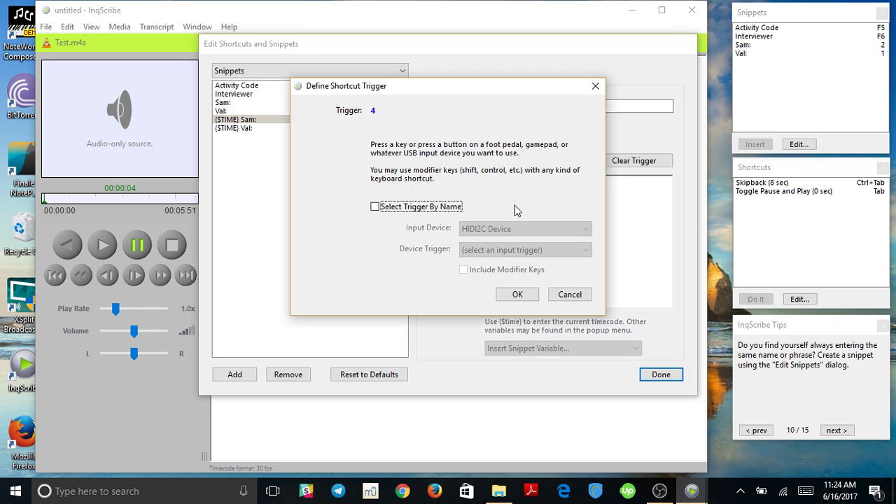
click(517, 294)
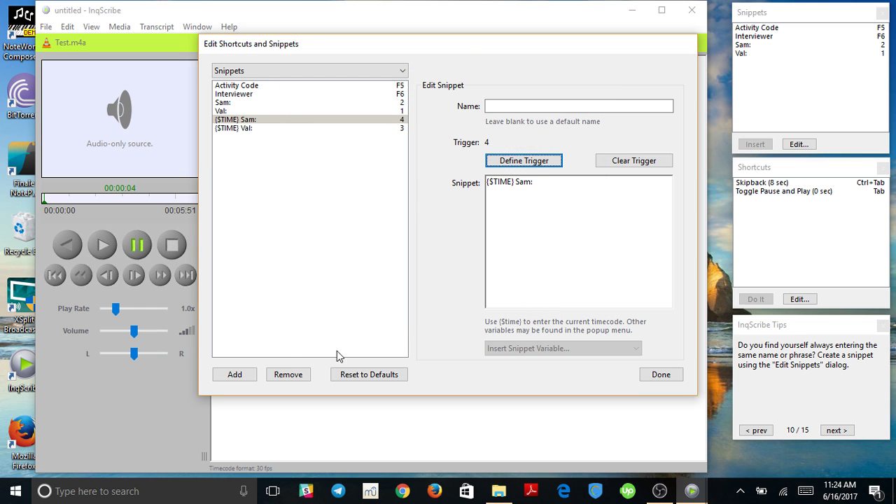
click(654, 376)
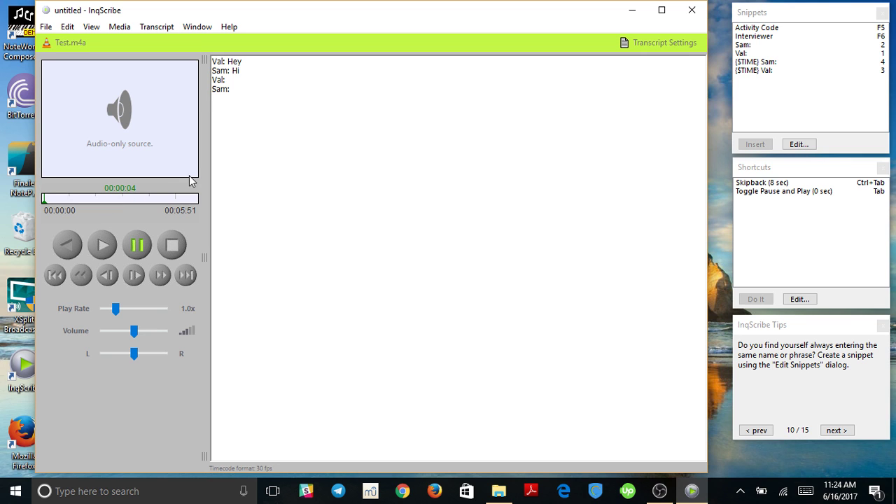
Step: Insert a '[00:00:04] Val:' line, then jump to 1:32 and insert '[00:01:32] Sam:'
key(Return)
key(Return)
key(3)
click(83, 202)
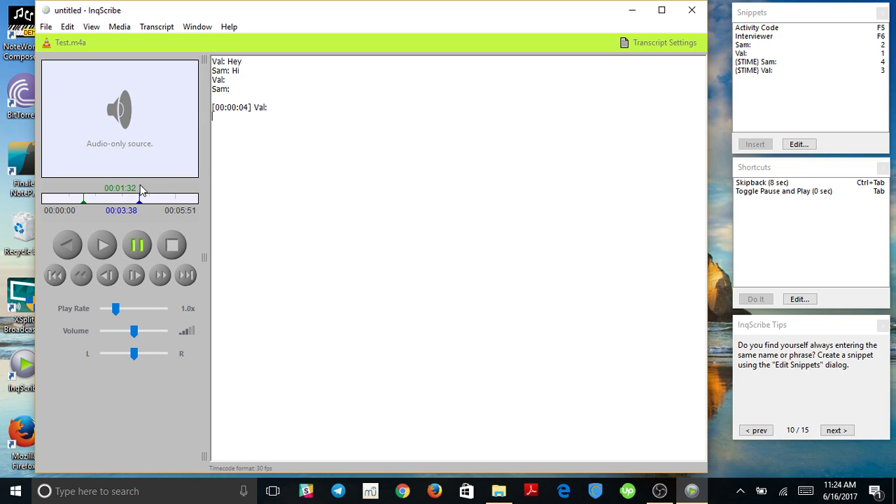
key(ctrl+4)
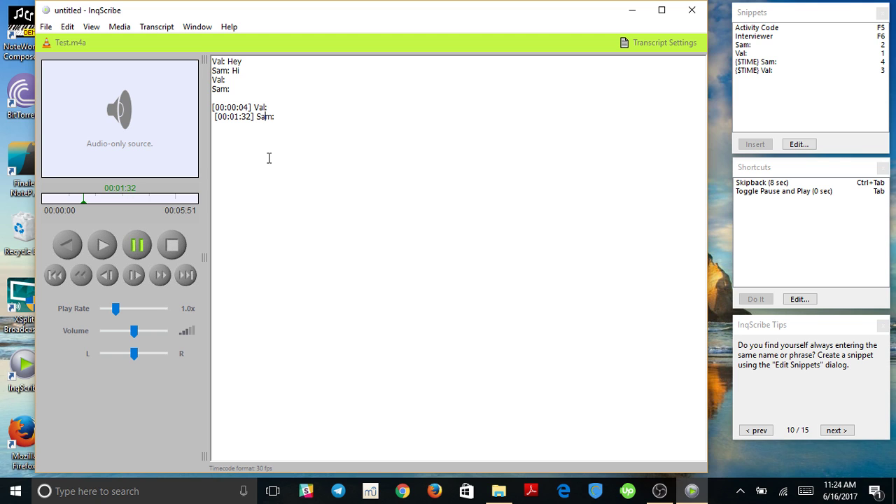
key(Return)
key(Return)
Step: Click both timestamps to check they jump playback to 00:00:04 and 00:01:32
click(236, 108)
click(239, 117)
click(279, 180)
click(776, 223)
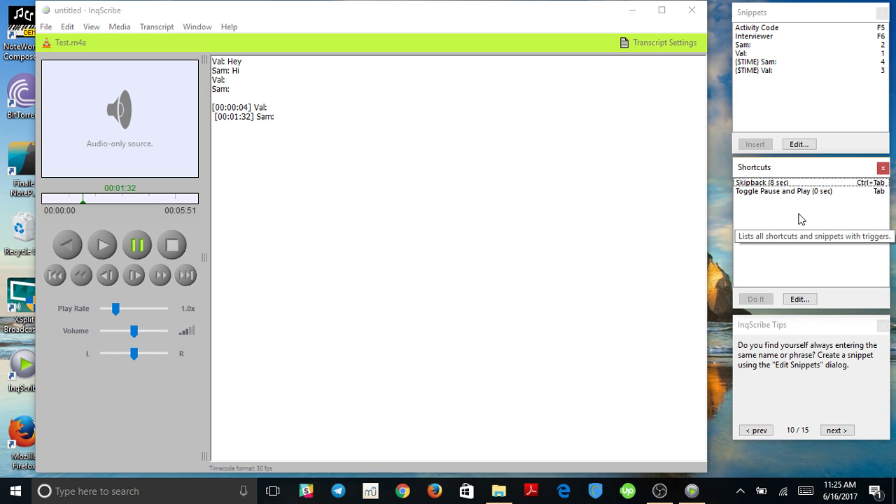
Step: Add a Play shortcut triggered by key 5
click(798, 299)
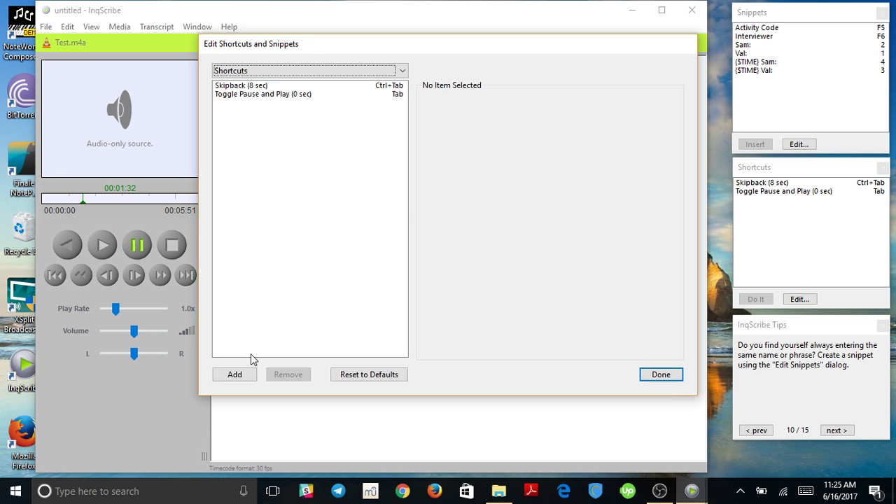
click(295, 275)
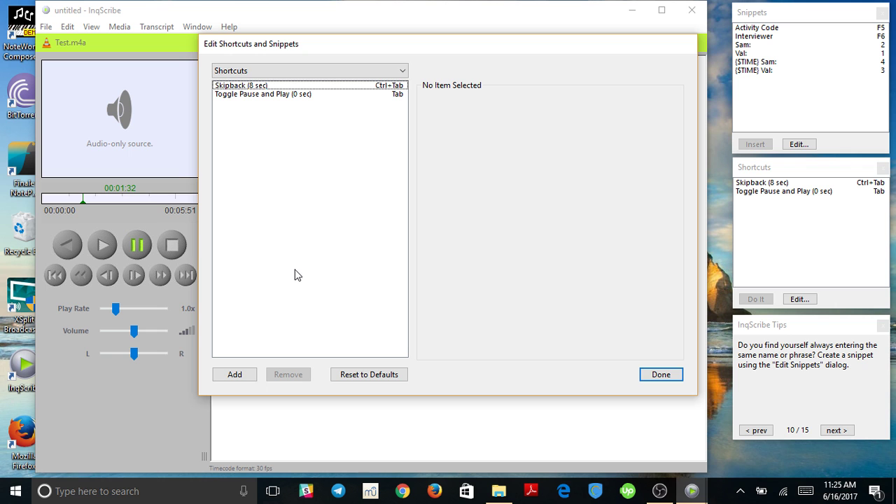
click(235, 375)
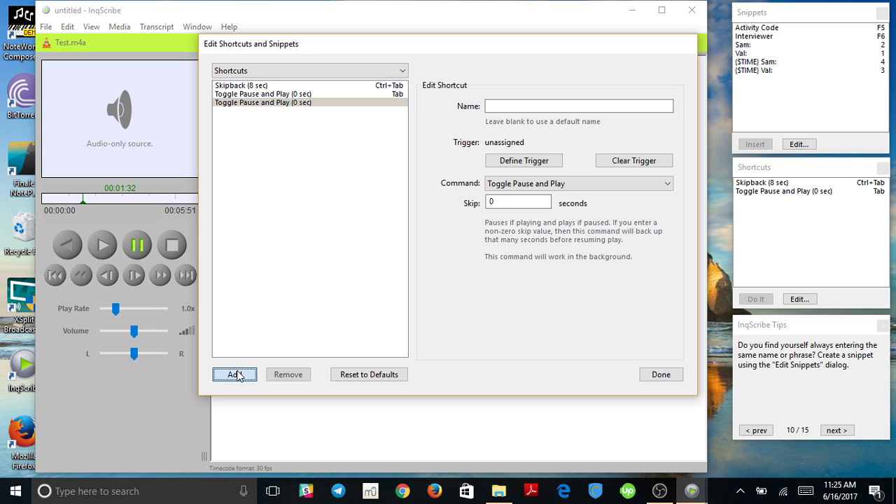
click(542, 183)
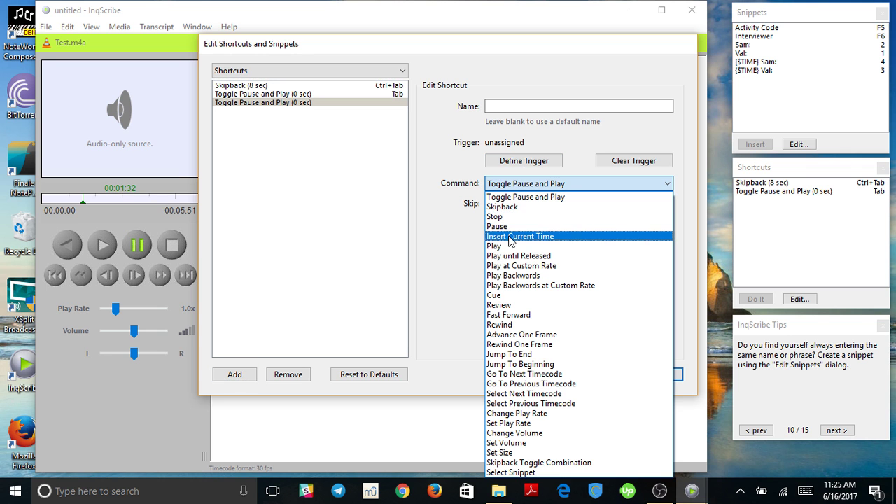
click(509, 245)
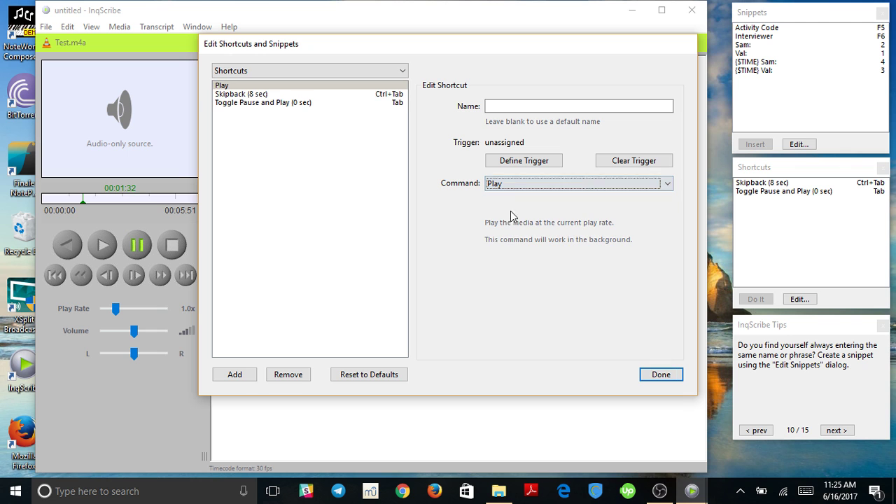
click(518, 163)
key(5)
click(516, 294)
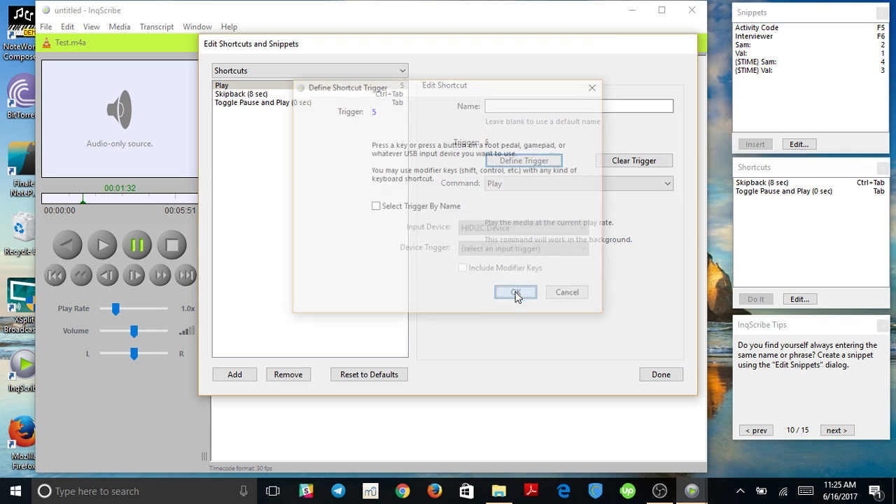
Step: Add a Stop shortcut triggered by key 6 and close the shortcut editor
click(236, 374)
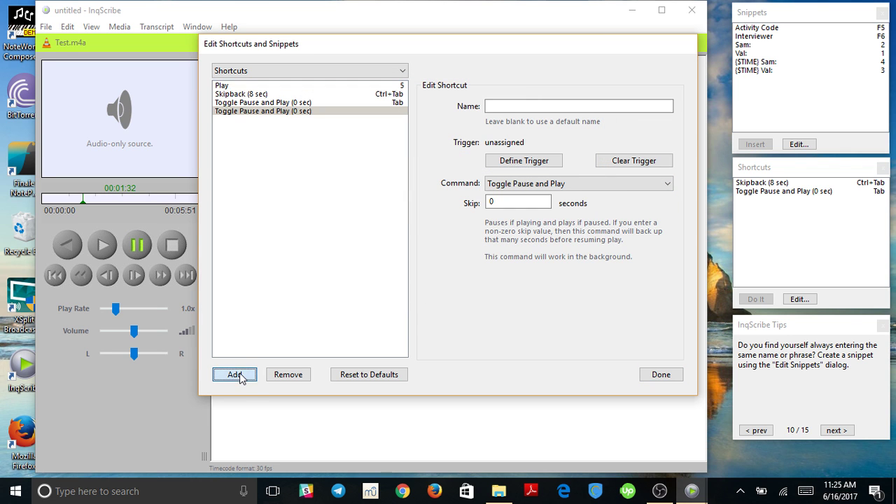
click(524, 186)
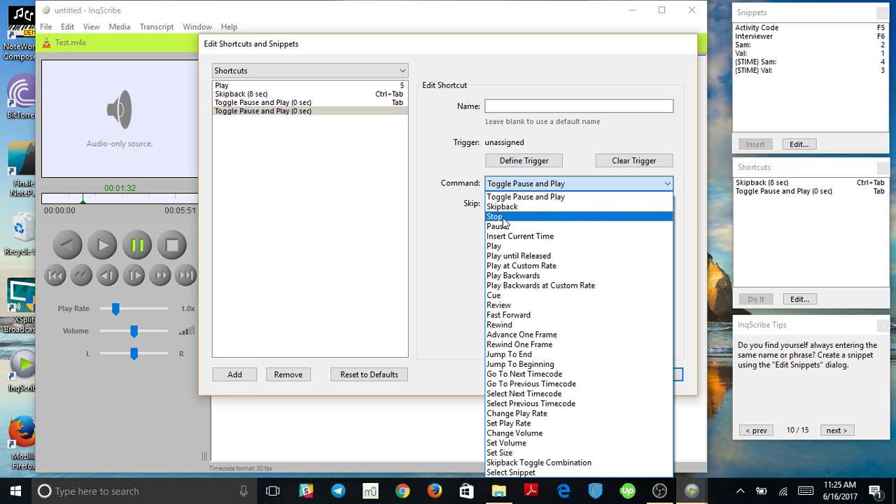
click(504, 216)
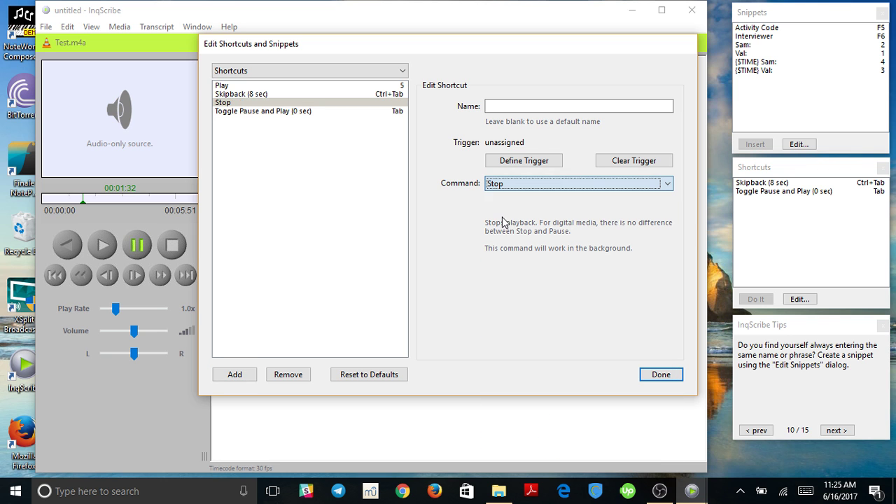
click(515, 163)
key(6)
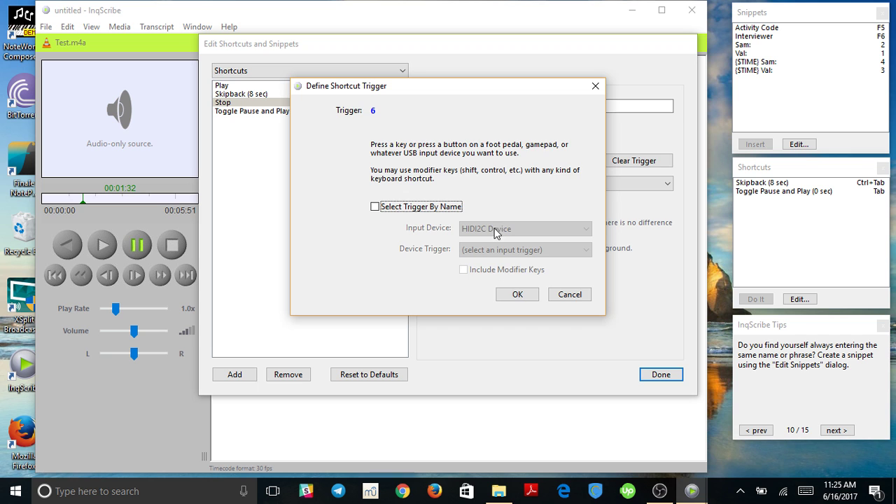
click(517, 294)
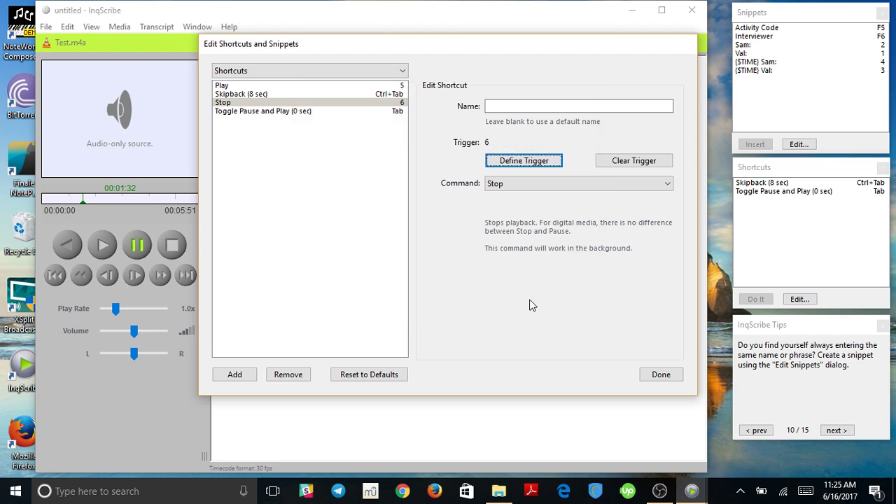
click(664, 378)
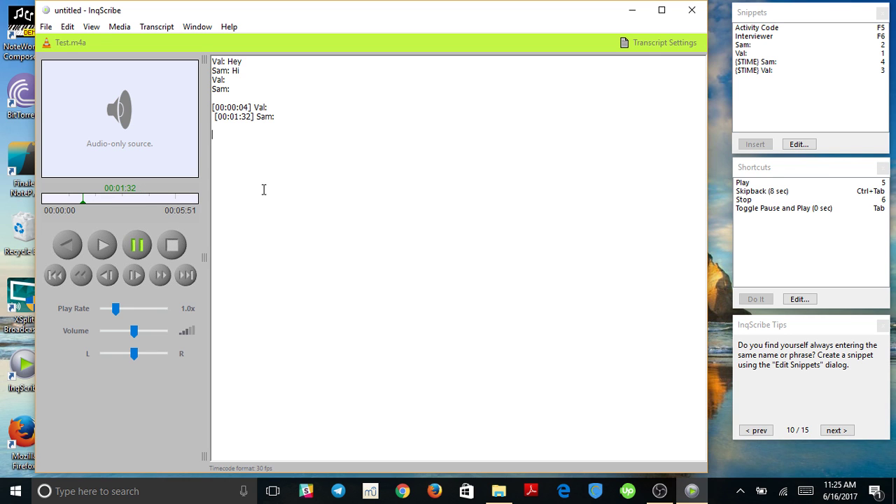
Step: Play Test.m4a briefly and stop it at 00:01:37 with the stop shortcut 6
key(Tab)
key(6)
Step: Create an Insert Current Time shortcut bound to key 8 and close the editor
click(799, 299)
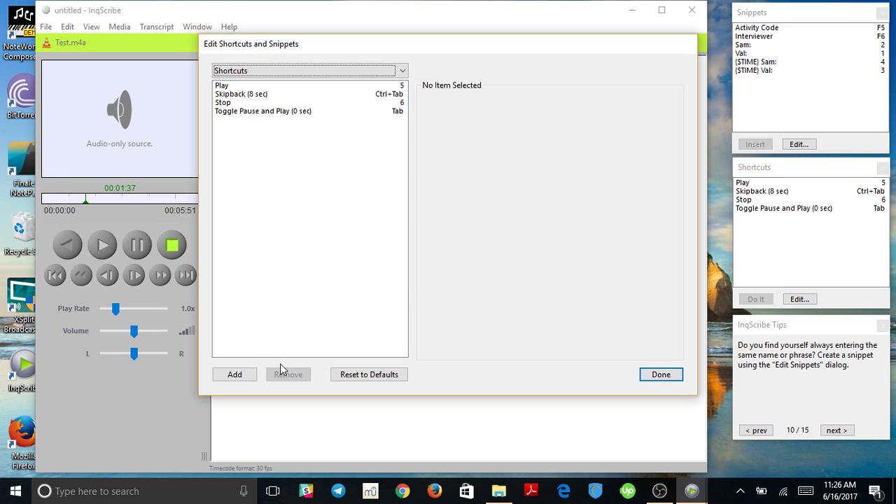
click(243, 376)
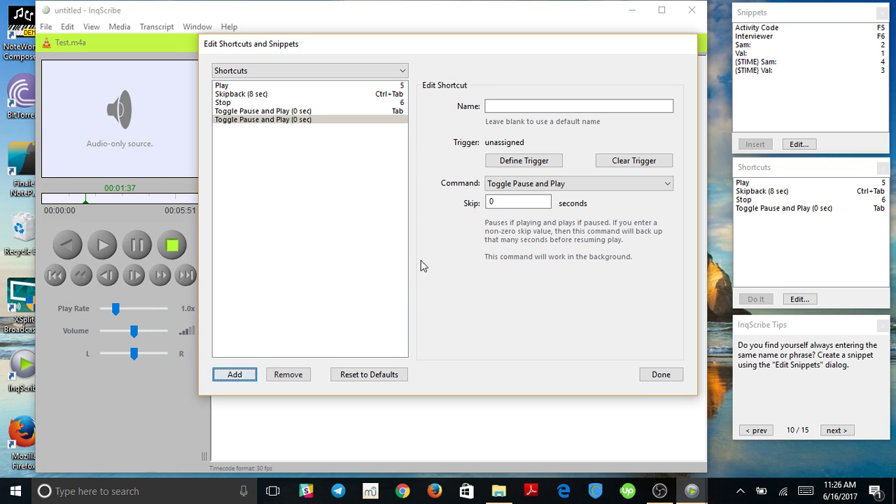
click(513, 184)
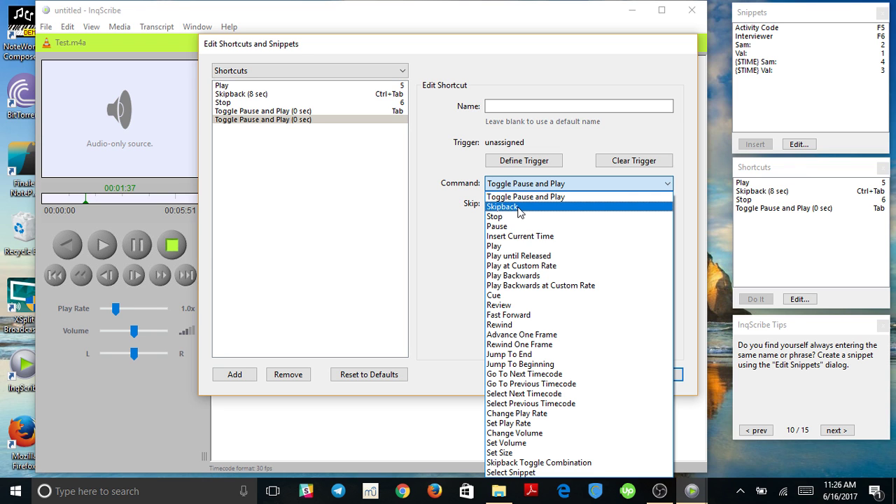
click(520, 213)
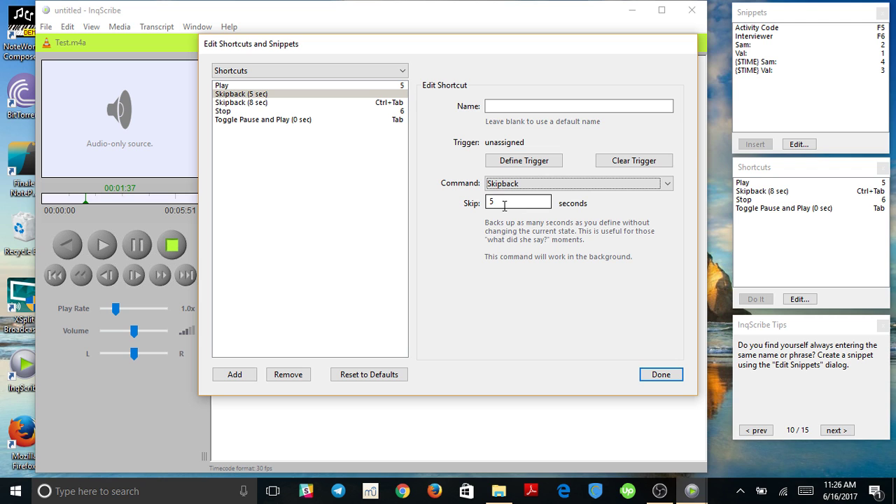
click(503, 203)
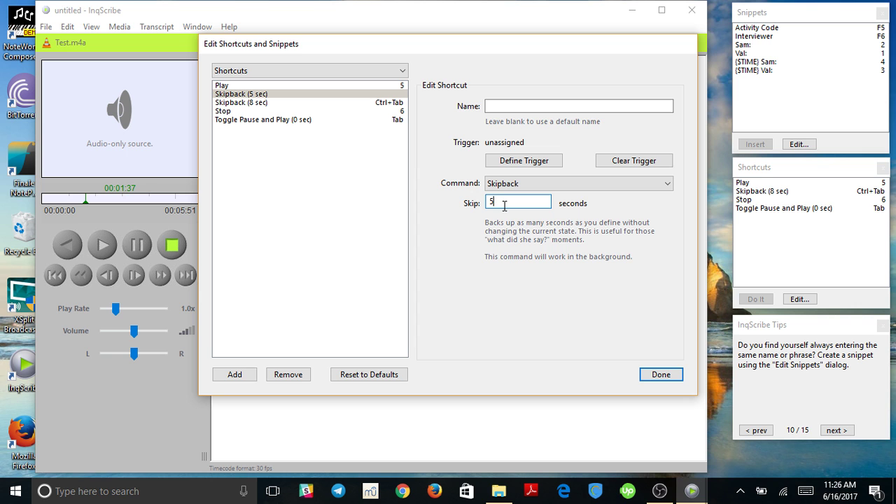
click(516, 183)
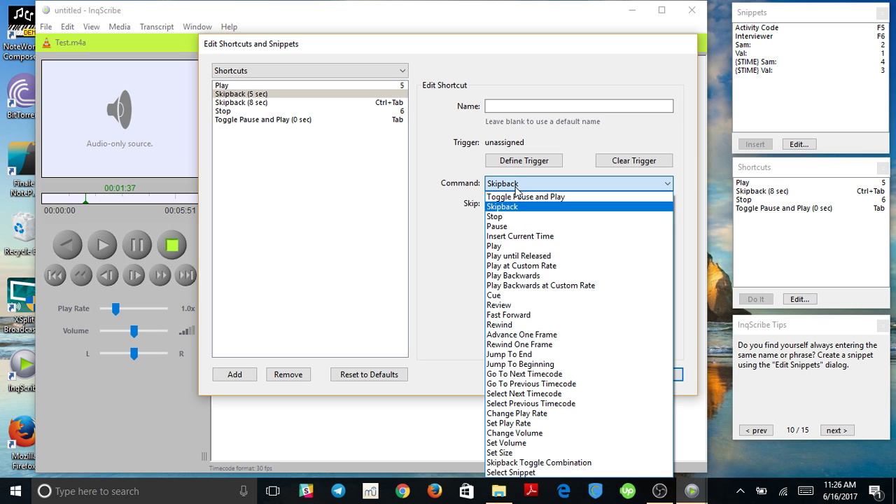
click(520, 238)
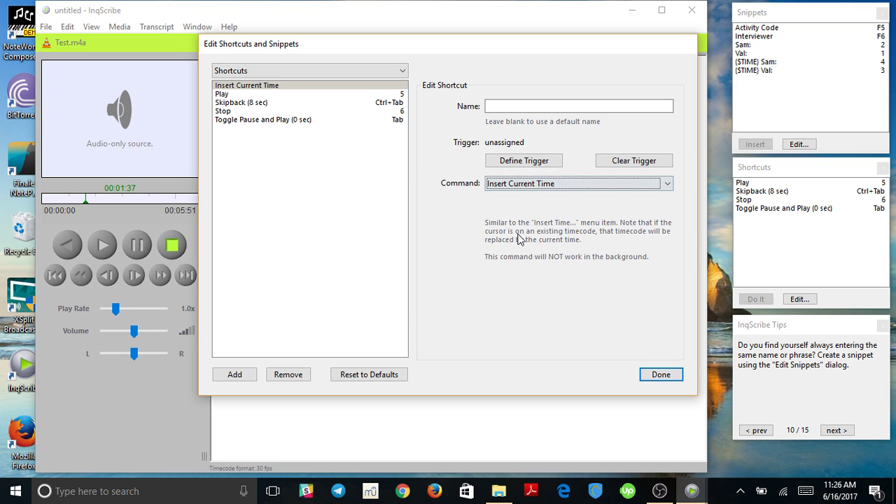
click(524, 160)
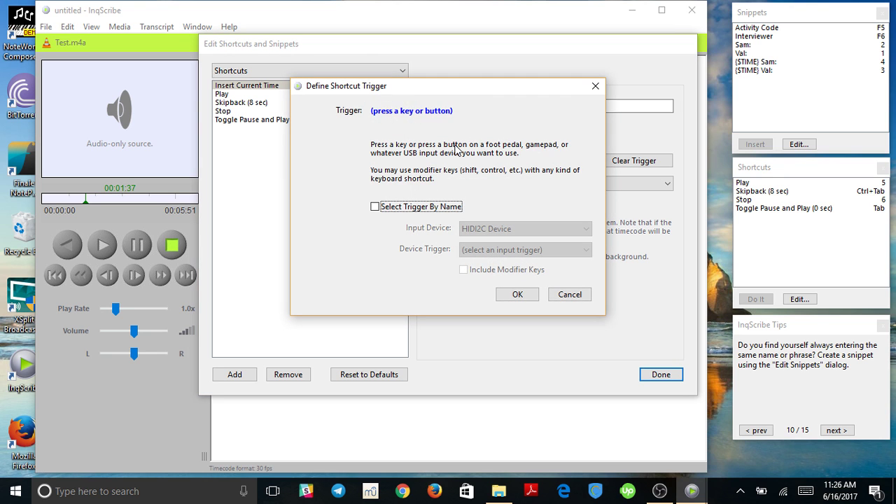
key(8)
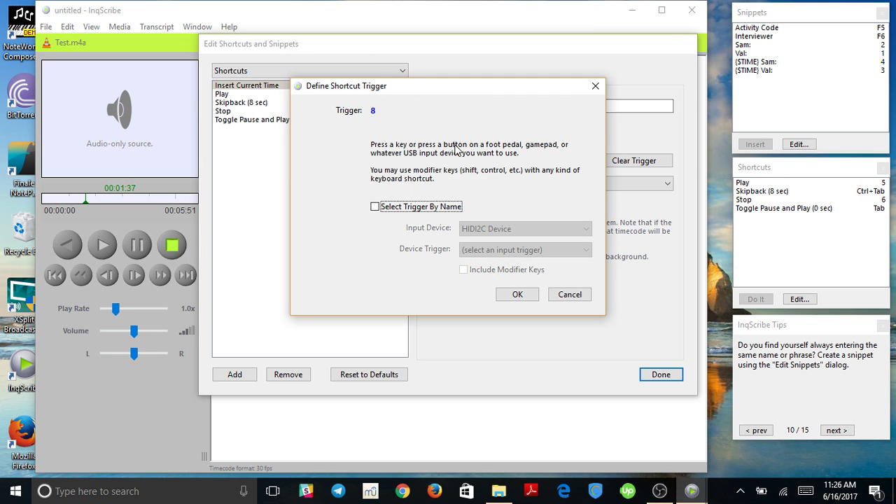
click(517, 294)
click(661, 374)
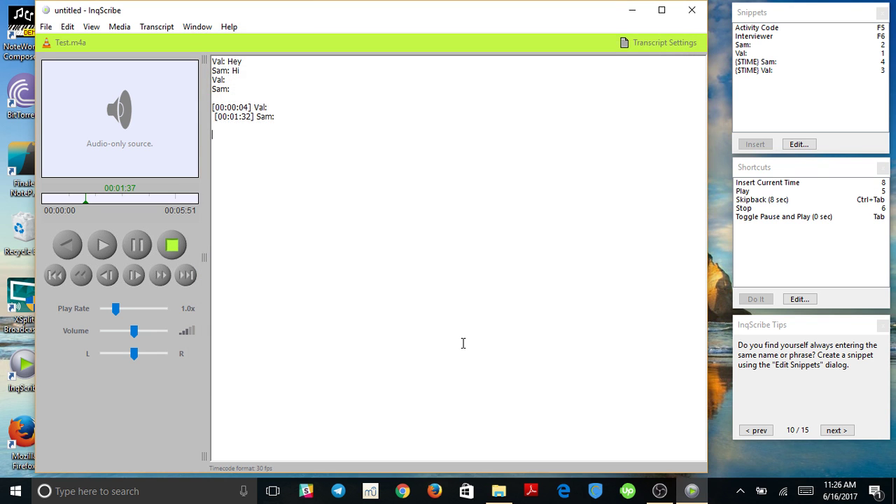
Step: Insert a [00:01:37] timestamp, then jump to 03:42 and insert [00:03:42] on a new line
key(8)
key(Return)
key(Return)
click(142, 200)
key(8)
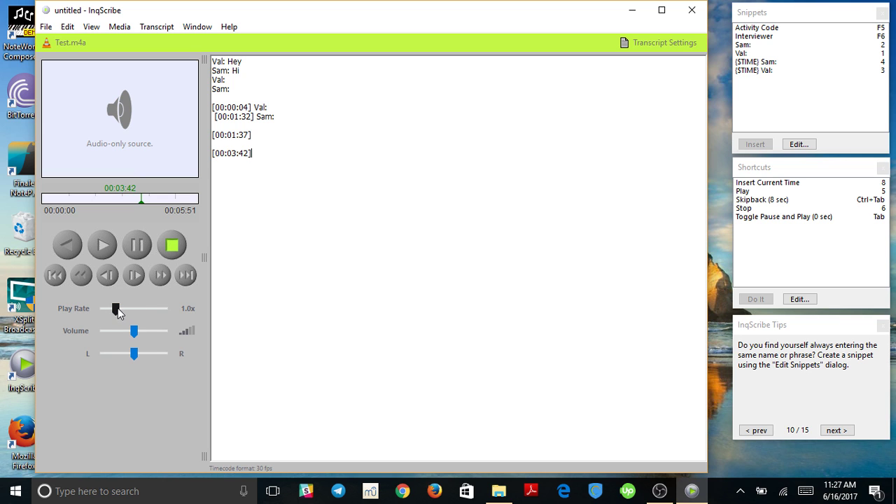
Step: Raise the play rate, play Test.m4a faster with system volume up, then pause
drag(117, 313, 133, 312)
click(105, 247)
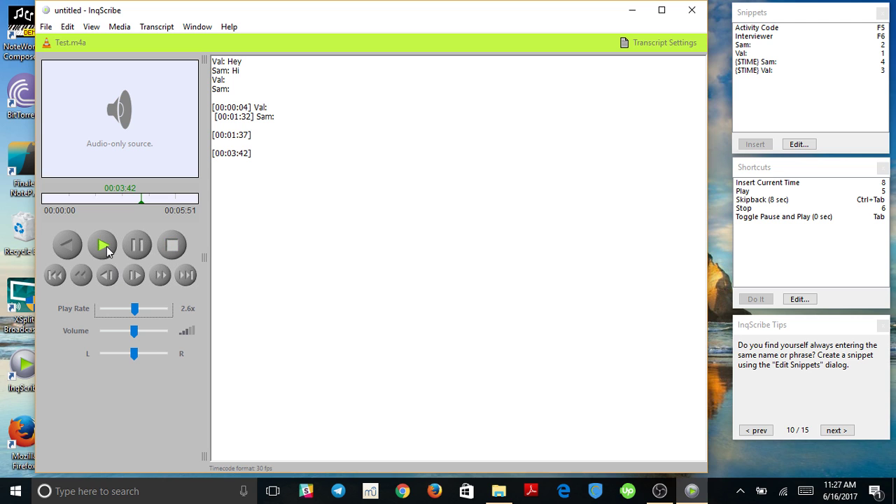
key(XF86AudioRaiseVolume)
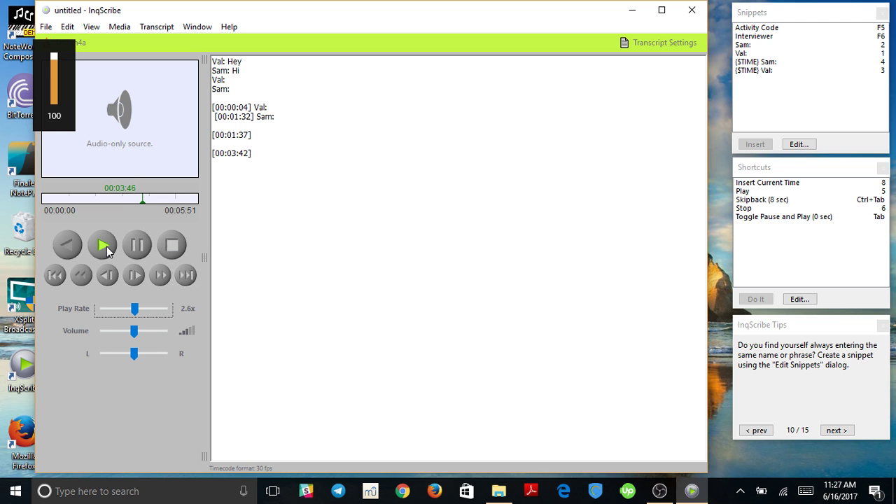
click(130, 251)
Step: Slow the play rate to about 0.8x, listen, and pause at 00:04:03
drag(136, 308, 111, 313)
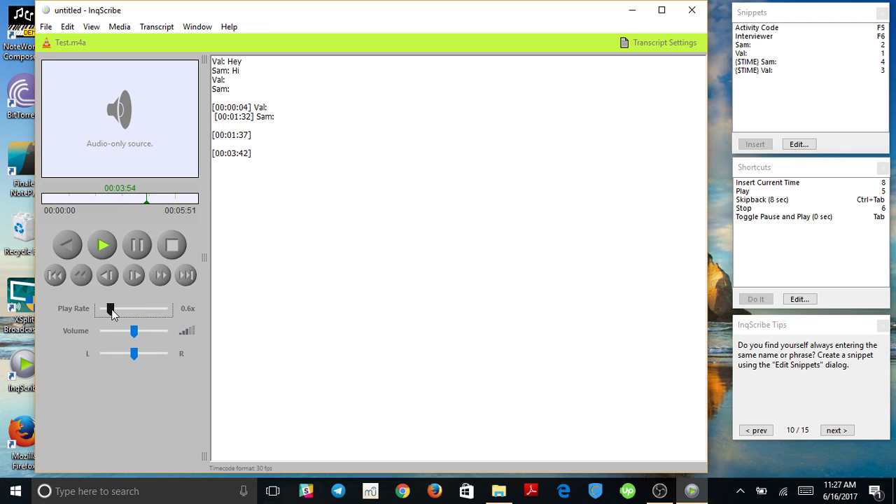
click(138, 250)
click(101, 251)
click(136, 251)
Step: Turn the playback volume up near maximum, raise system volume, and resume playback
click(135, 356)
drag(134, 330, 169, 329)
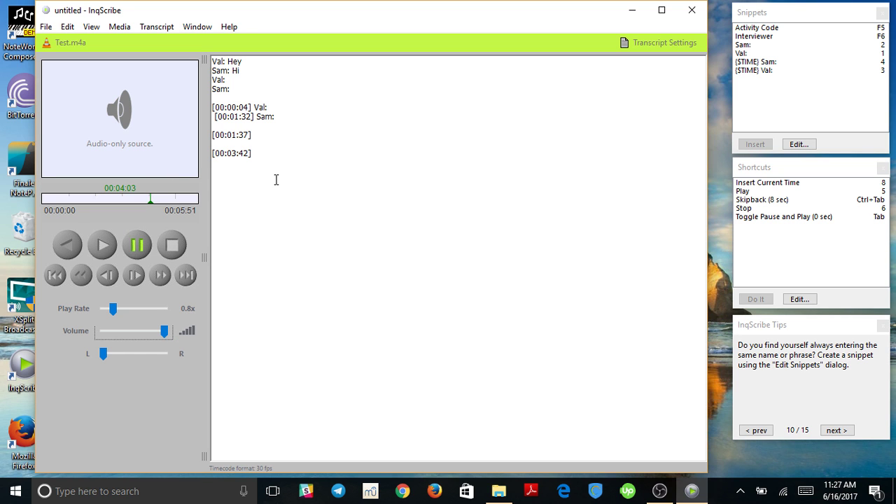
key(XF86AudioRaiseVolume)
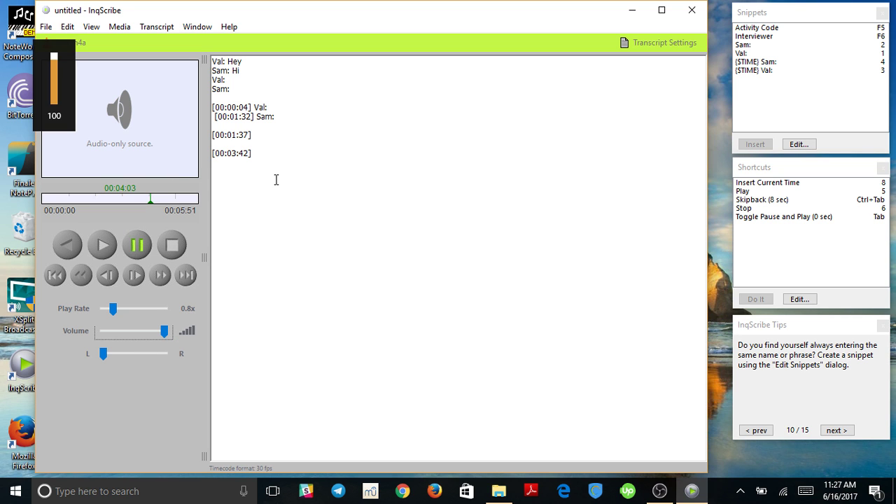
click(103, 247)
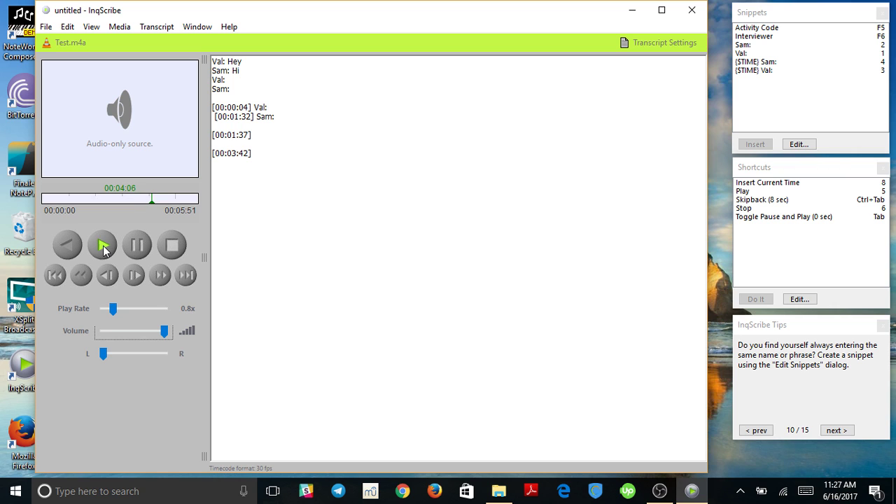
Step: Adjust the left–right balance slider and bring it back to centre
drag(104, 354, 138, 356)
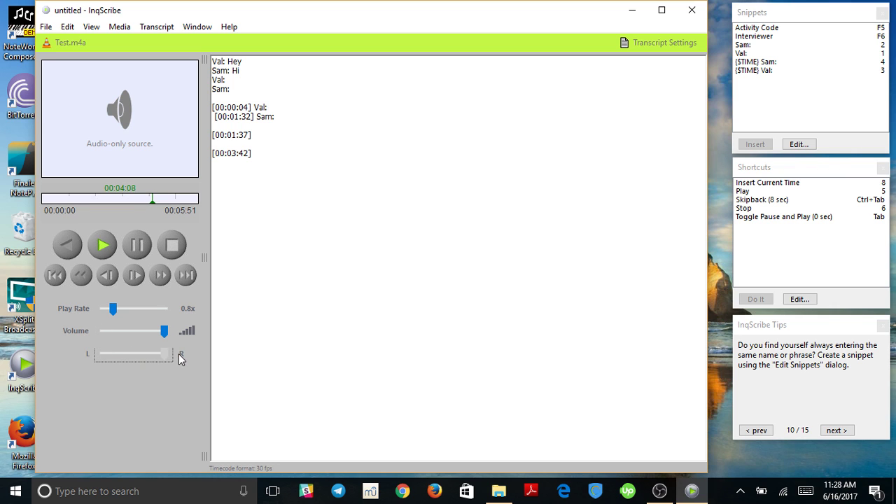
click(166, 355)
drag(166, 359, 138, 357)
click(128, 353)
Step: Lower the volume slightly, slow the play rate to 0.2x, and pause at 00:04:19
drag(163, 332, 146, 334)
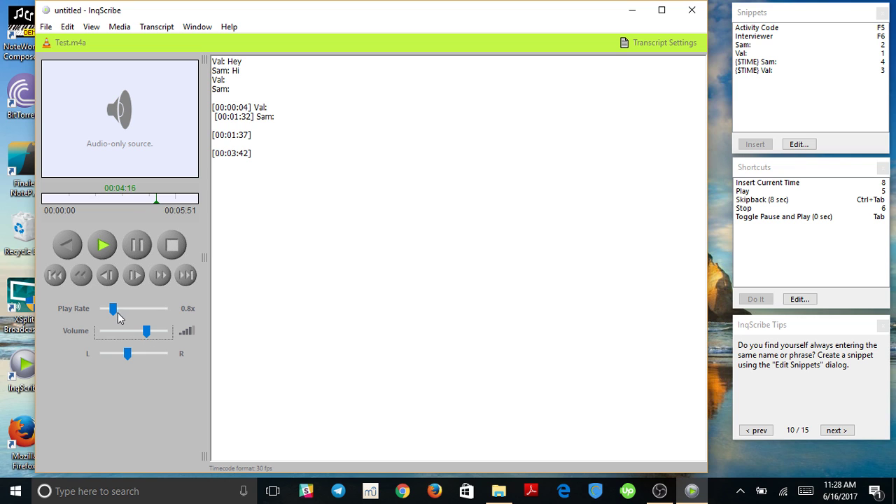
click(113, 310)
click(139, 252)
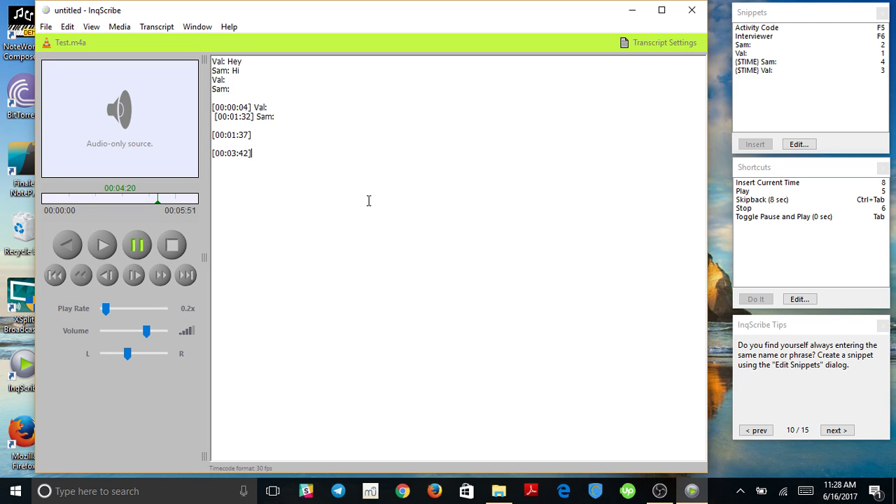
Step: Select all the transcript text, then bring the OBS recorder window back on top
drag(368, 200, 214, 65)
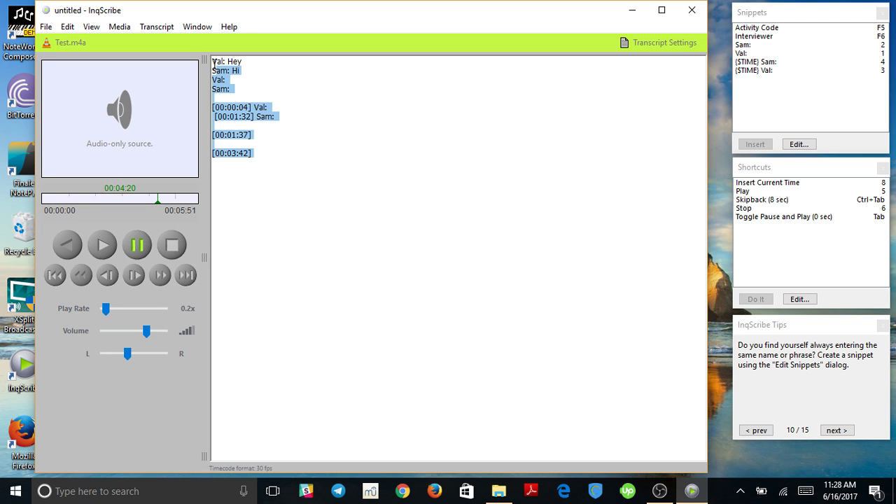
click(275, 168)
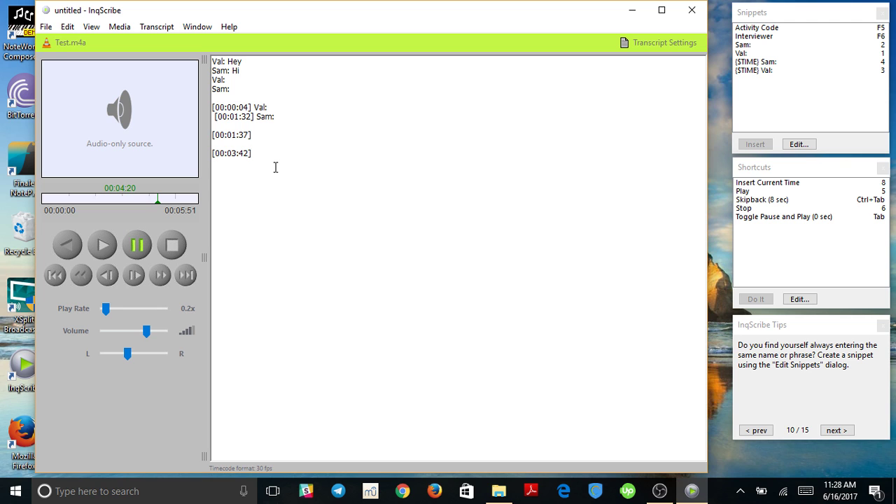
drag(275, 168, 209, 54)
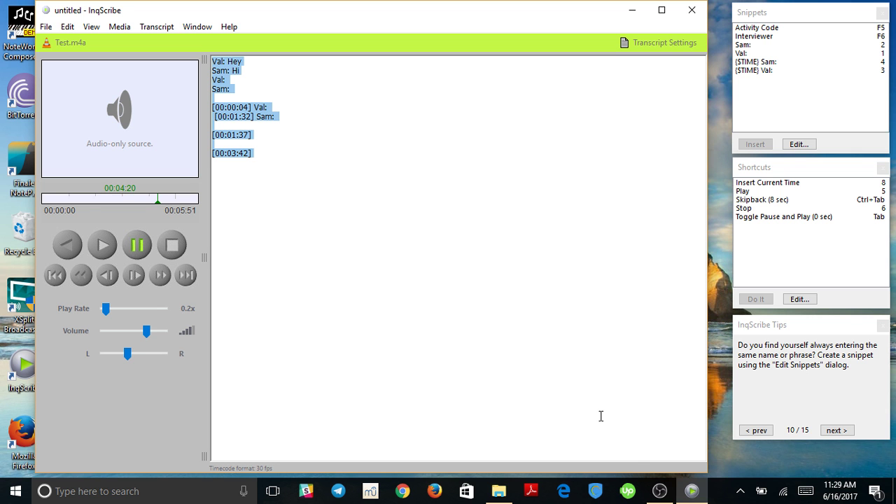
click(656, 490)
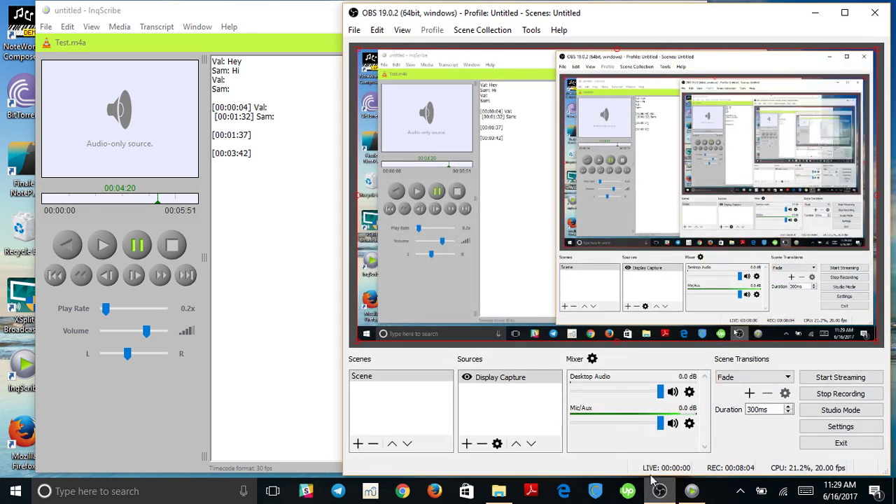